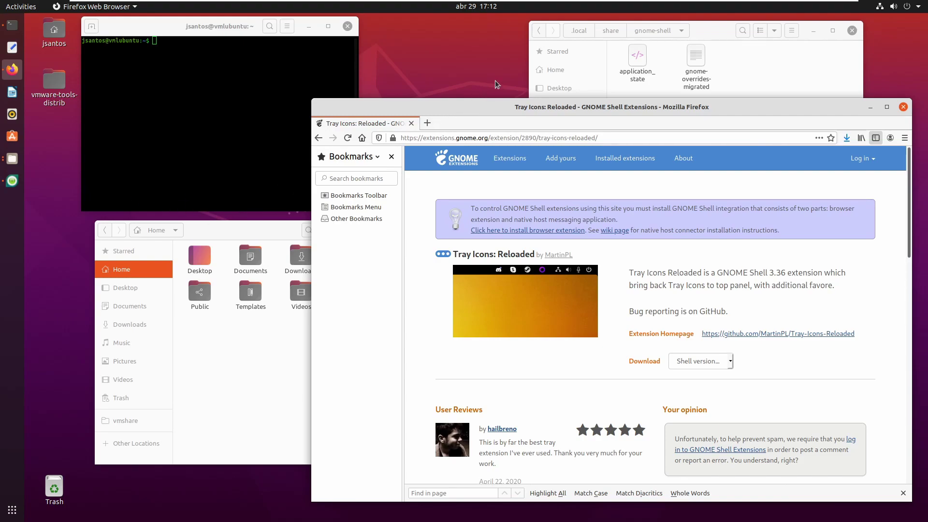
Step: Glance at the ESET window, then choose shell 3.36 and extension version 5
{"action": "left_click", "coordinate": [13, 181]}
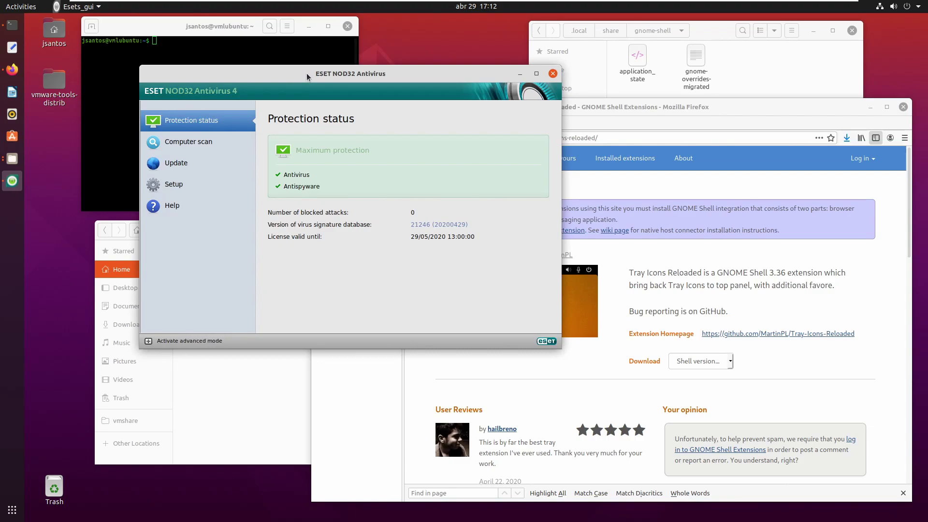
{"action": "left_click", "coordinate": [521, 73]}
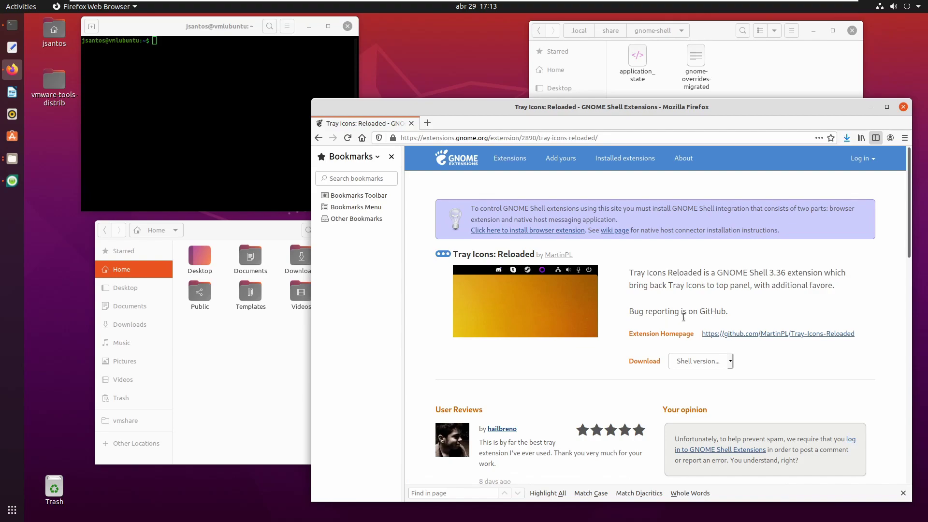
{"action": "left_click", "coordinate": [702, 358]}
{"action": "left_click", "coordinate": [692, 391]}
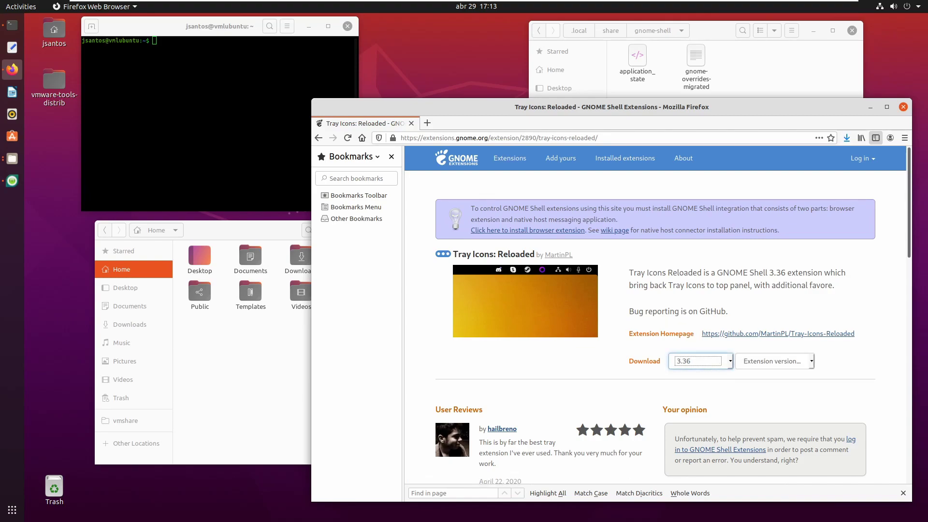
{"action": "left_click", "coordinate": [772, 362]}
{"action": "left_click", "coordinate": [755, 415]}
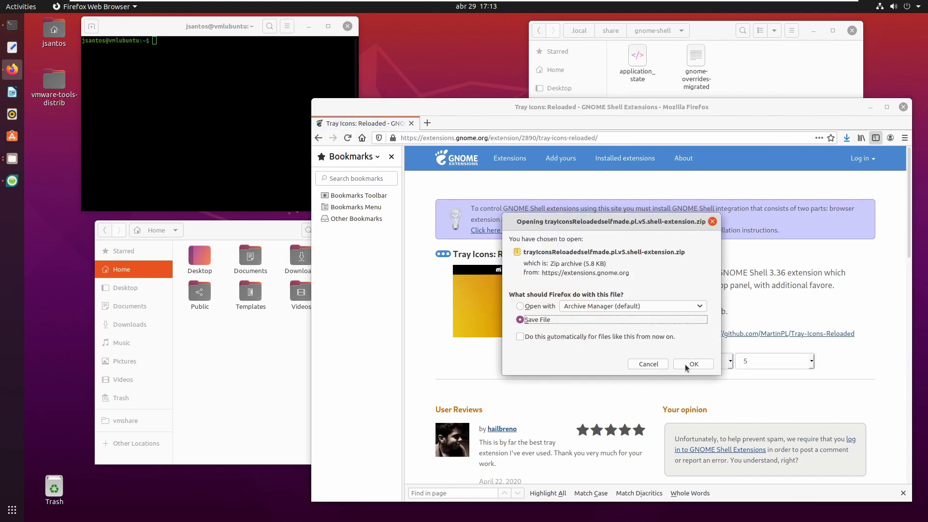
Step: Save the Tray Icons Reloaded zip into the Home folder
{"action": "left_click", "coordinate": [688, 364]}
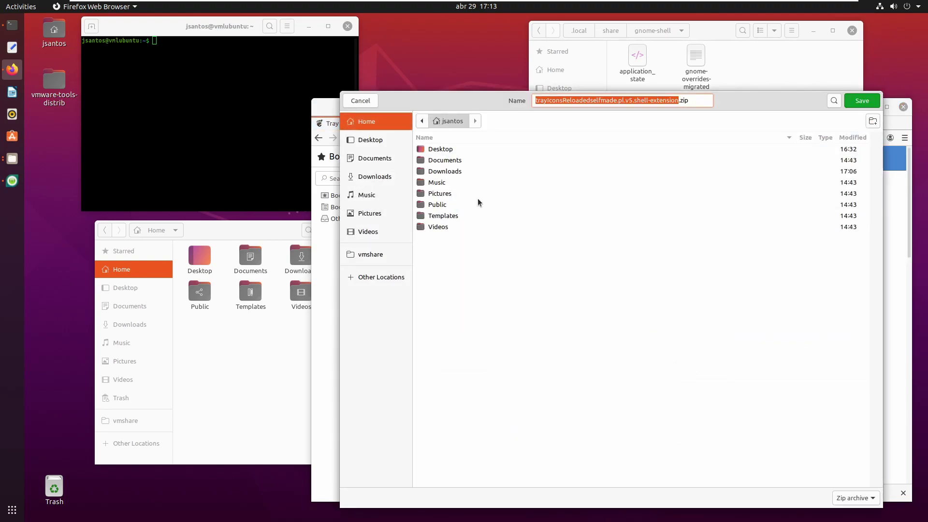
{"action": "left_click", "coordinate": [368, 140]}
{"action": "left_click", "coordinate": [366, 123]}
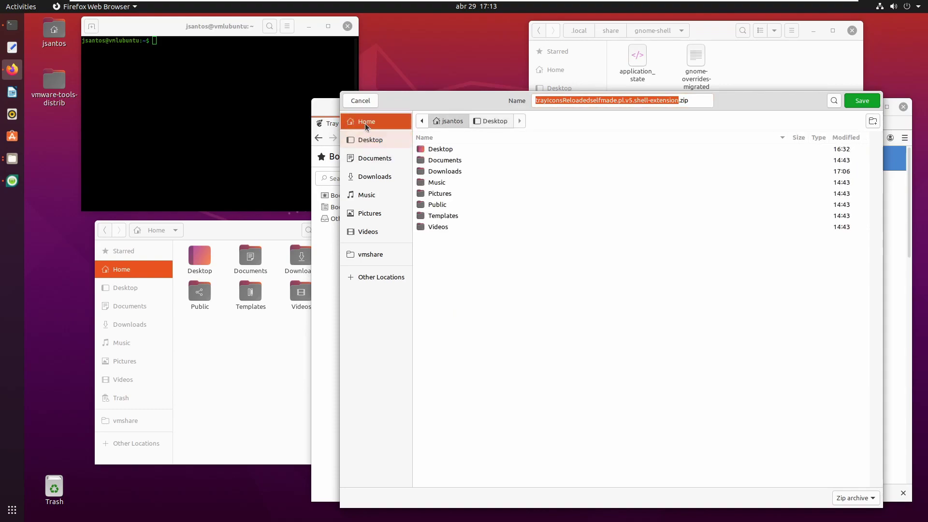
{"action": "left_click", "coordinate": [862, 101]}
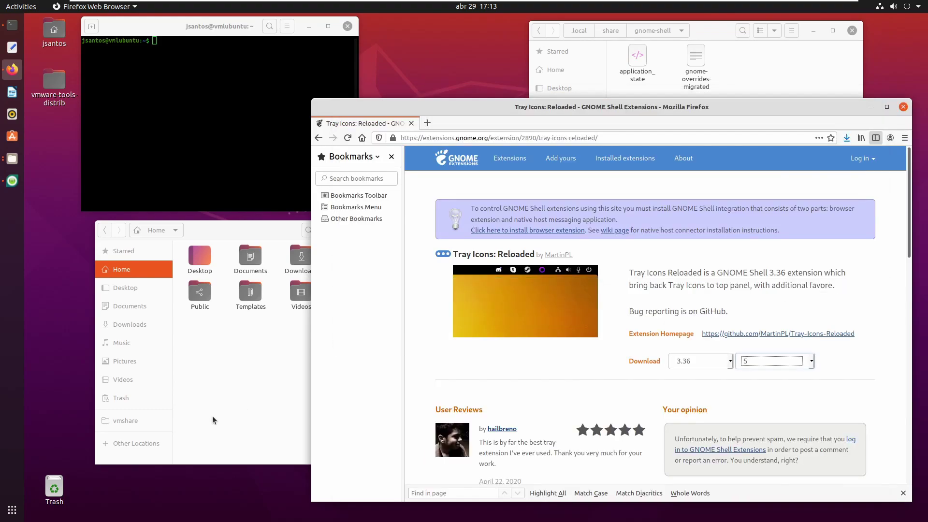
{"action": "left_click", "coordinate": [238, 395]}
Step: Extract the downloaded extension zip into the Home folder
{"action": "left_click", "coordinate": [355, 292]}
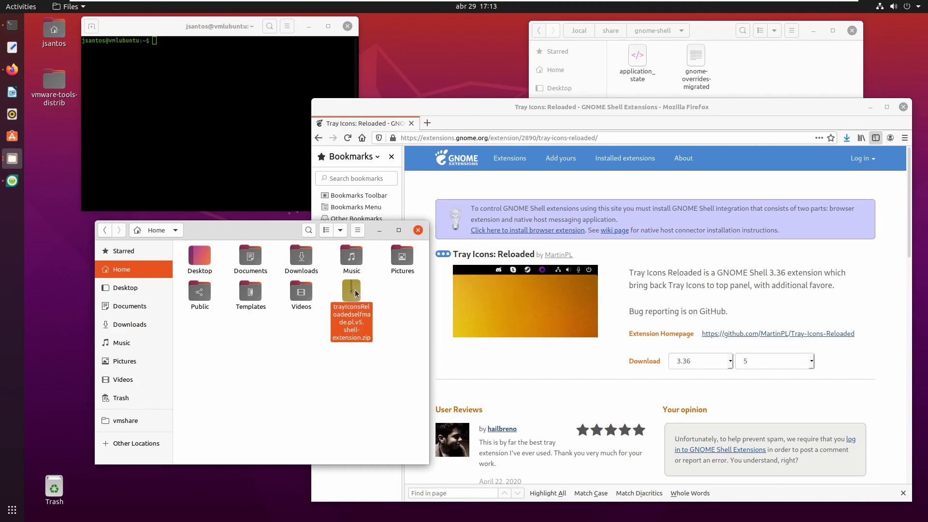
{"action": "right_click", "coordinate": [345, 294]}
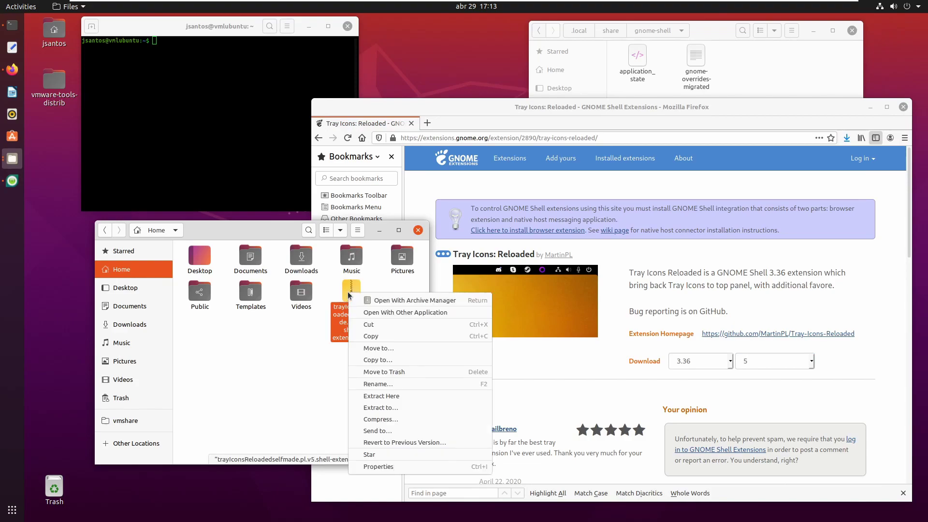
{"action": "left_click", "coordinate": [397, 399]}
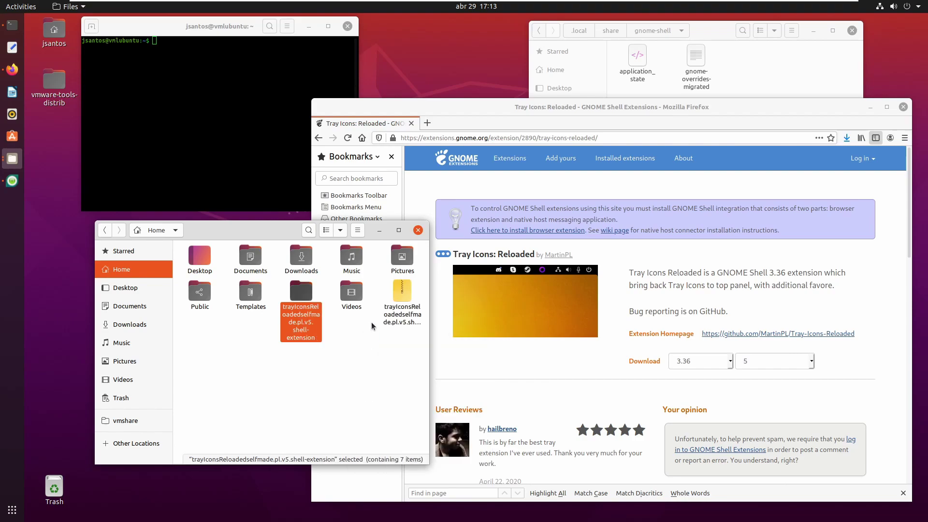
Step: Delete the zip and show hidden files with Ctrl+H
{"action": "left_click", "coordinate": [397, 292]}
{"action": "key", "text": "Delete"}
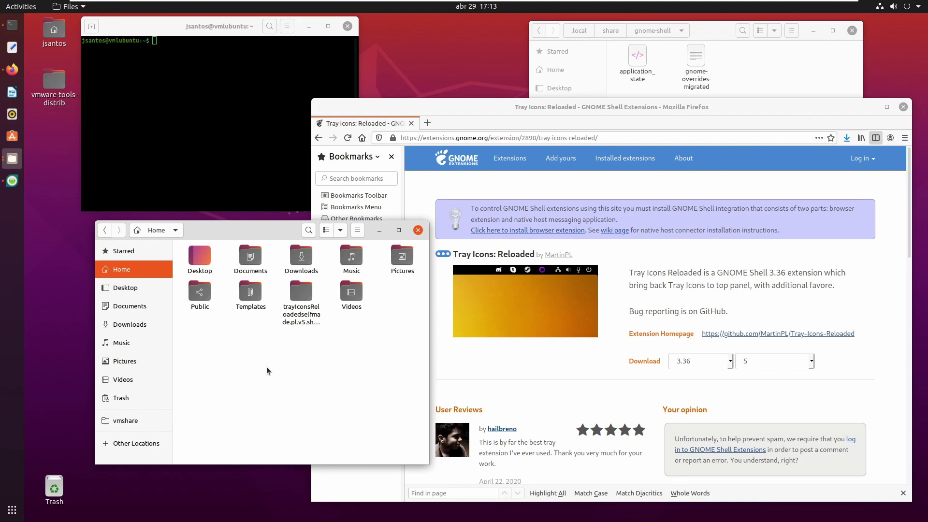
{"action": "key", "text": "ctrl+h"}
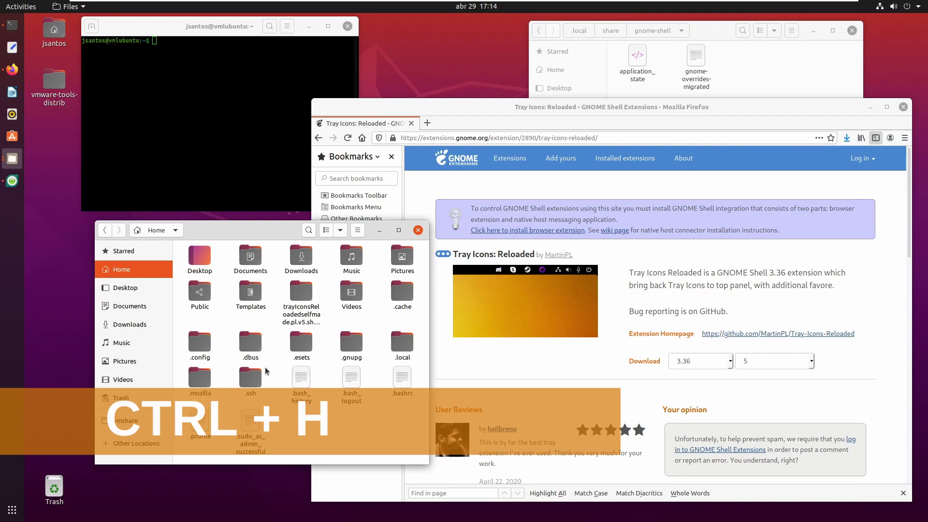
{"action": "left_click", "coordinate": [692, 48]}
{"action": "left_click", "coordinate": [539, 32]}
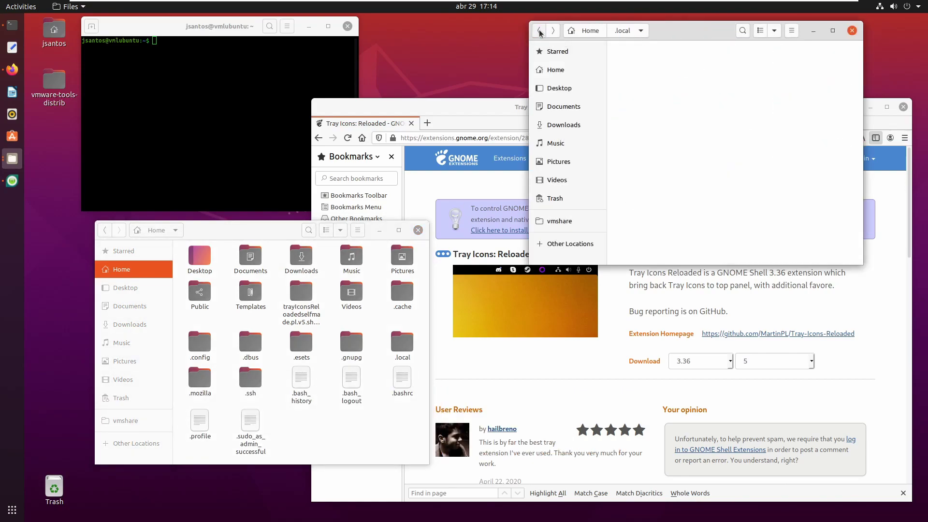
{"action": "key", "text": "Return"}
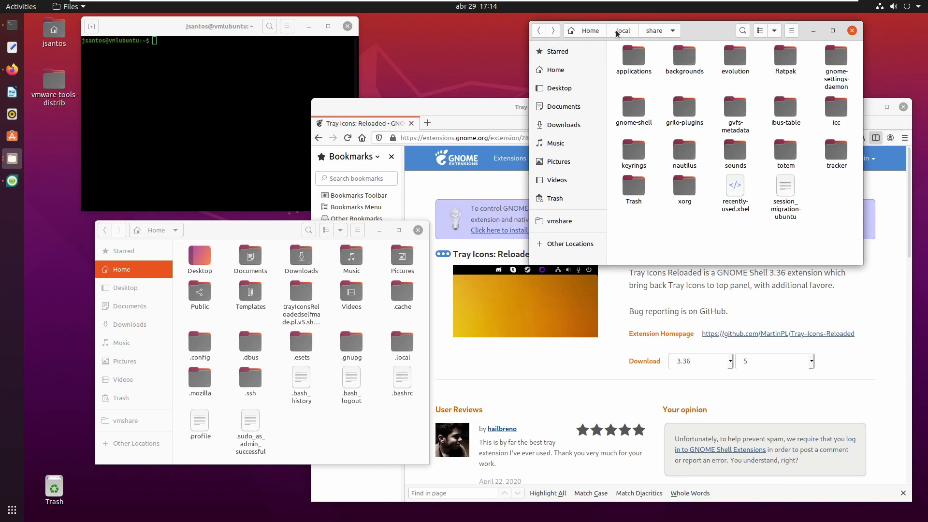
{"action": "left_click", "coordinate": [586, 30]}
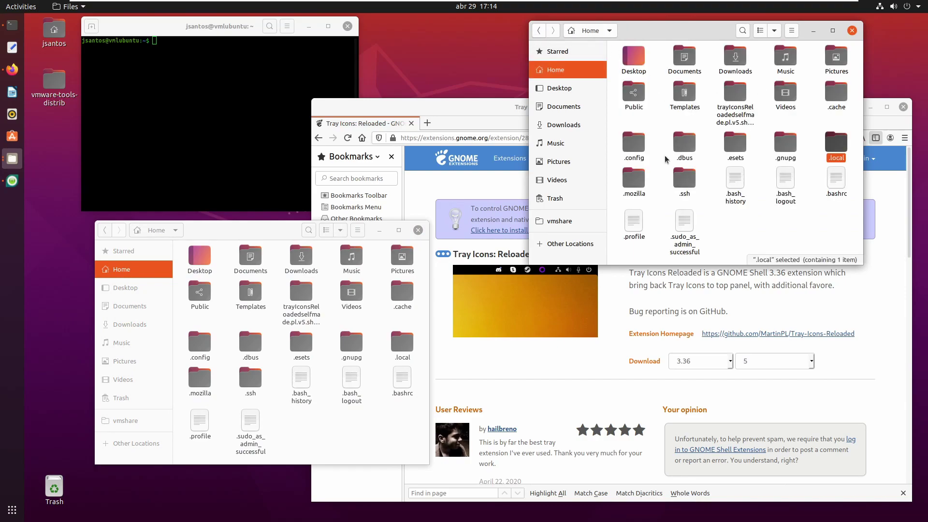
{"action": "double_click", "coordinate": [837, 148]}
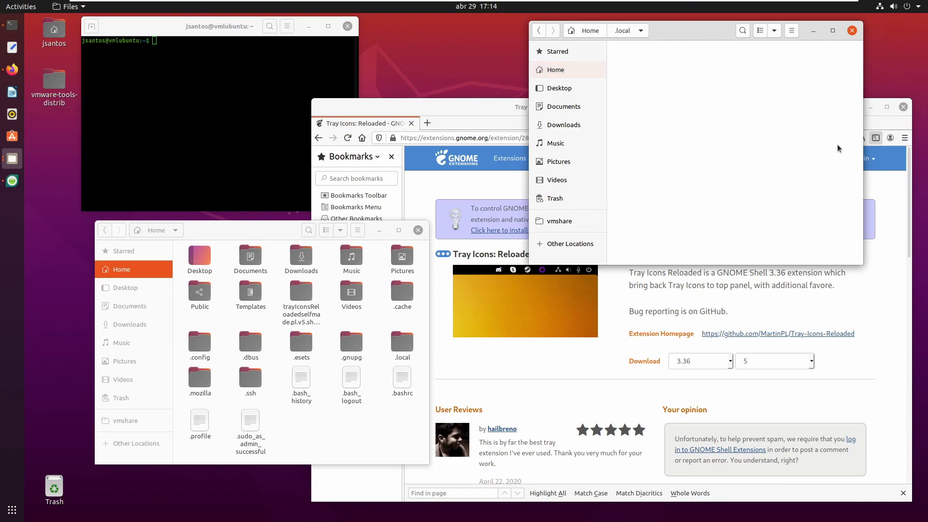
{"action": "double_click", "coordinate": [643, 58]}
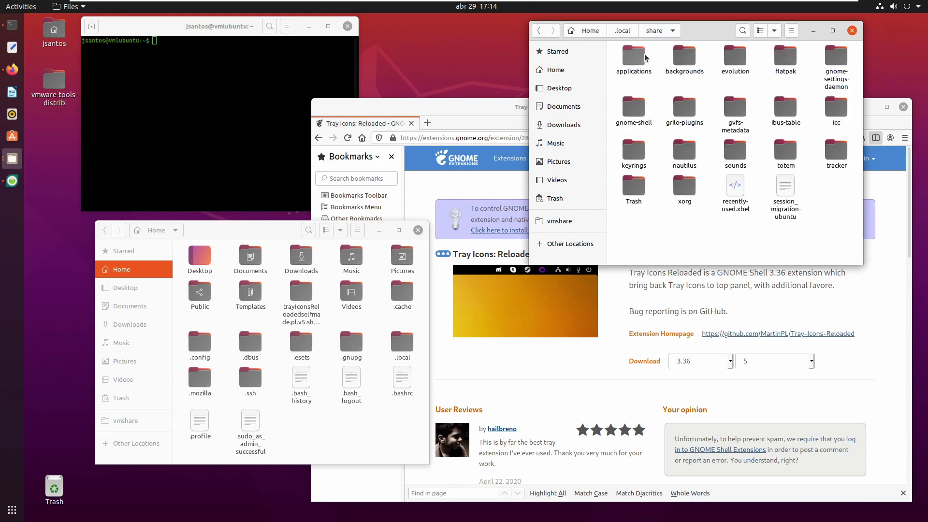
{"action": "double_click", "coordinate": [640, 109]}
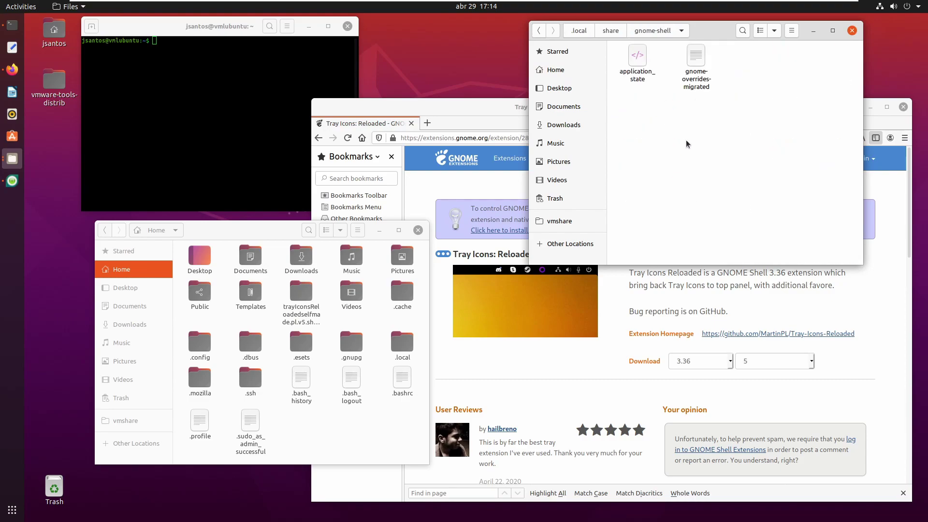
Step: Make a new 'extensions' folder in .local/share/gnome-shell and open it
{"action": "right_click", "coordinate": [667, 156]}
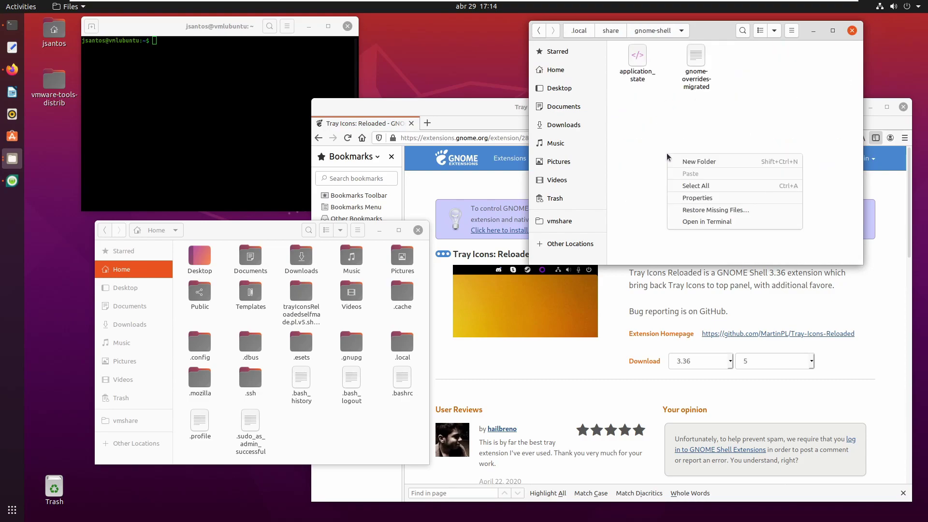
{"action": "left_click", "coordinate": [714, 165]}
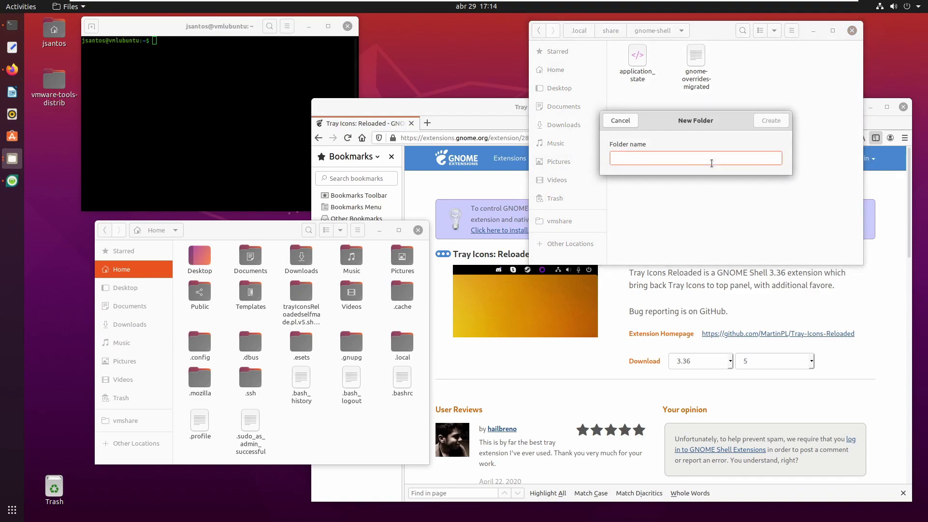
{"action": "type", "text": "extensions"}
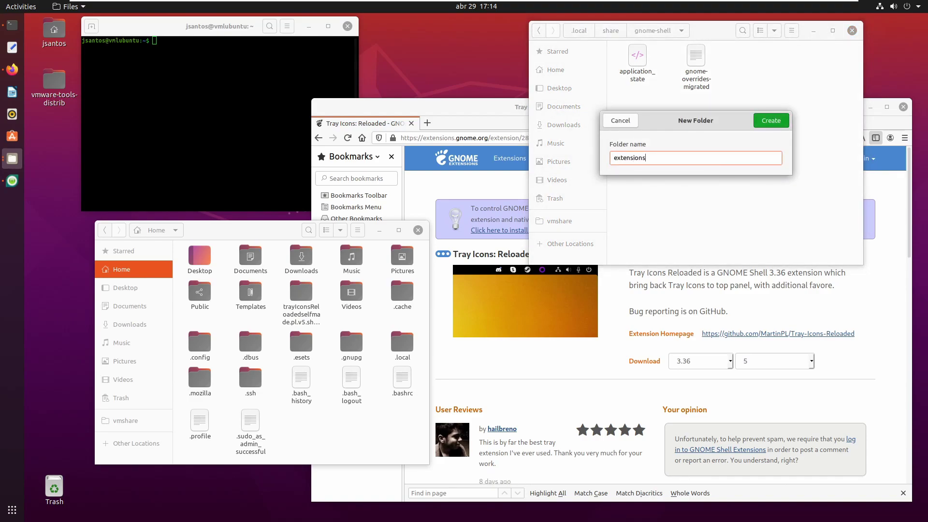
{"action": "key", "text": "Return"}
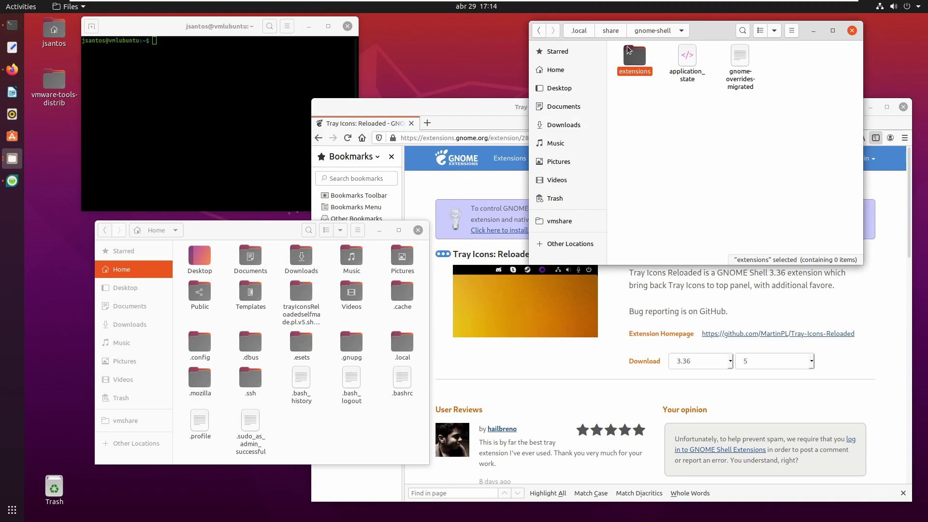
{"action": "double_click", "coordinate": [629, 50]}
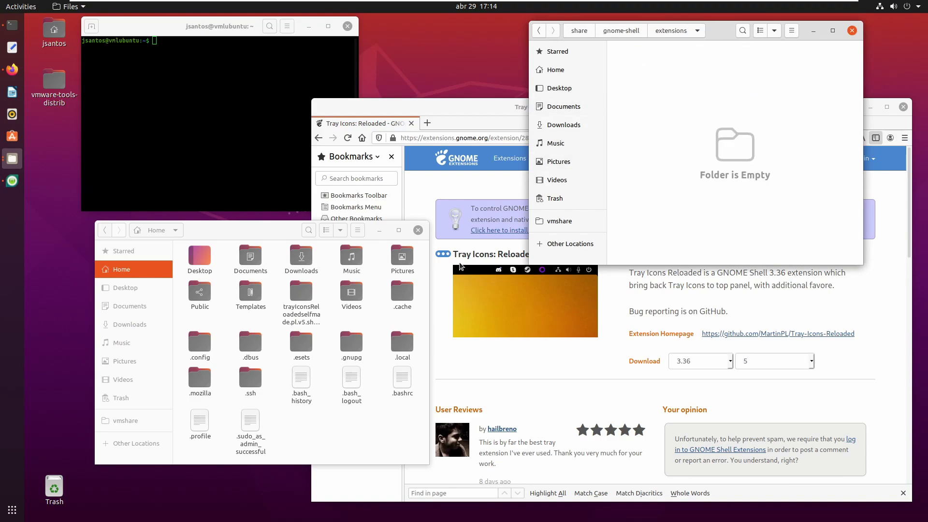
Step: Drag the trayIconsReloaded folder into extensions and open it to view its files
{"action": "left_click", "coordinate": [300, 294]}
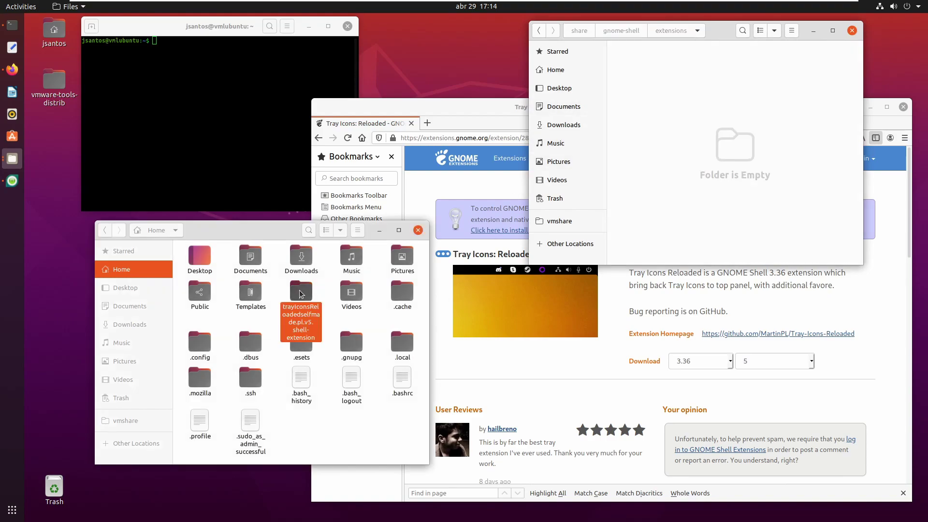
{"action": "left_click_drag", "start_coordinate": [300, 294], "coordinate": [674, 121]}
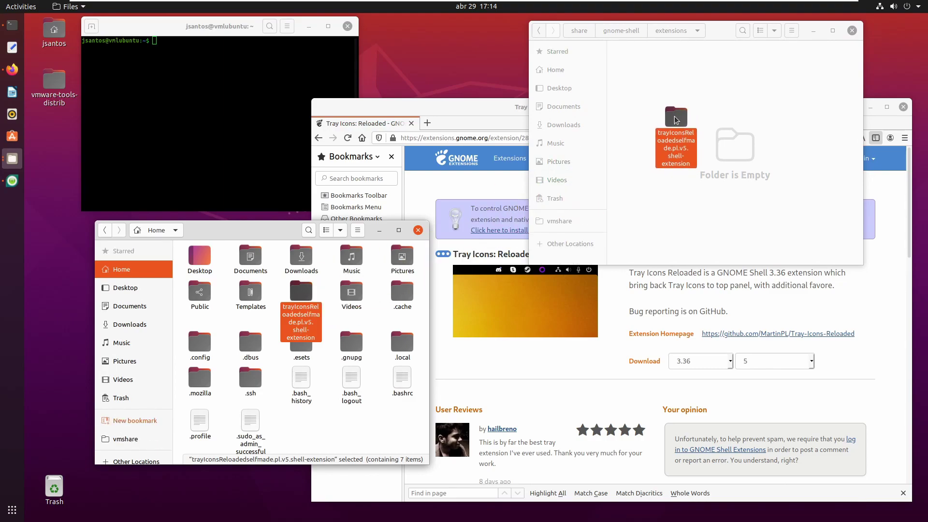
{"action": "left_click_drag", "start_coordinate": [673, 121], "coordinate": [674, 120]}
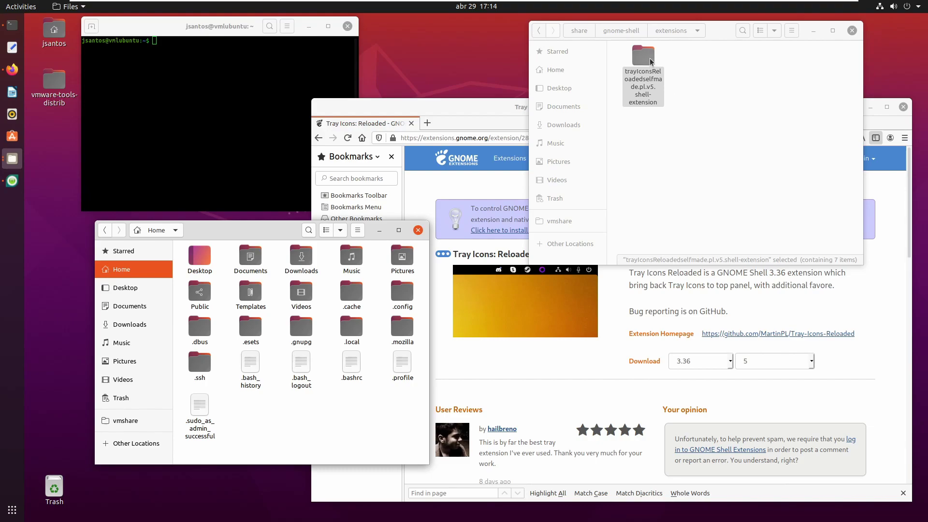
{"action": "double_click", "coordinate": [644, 58]}
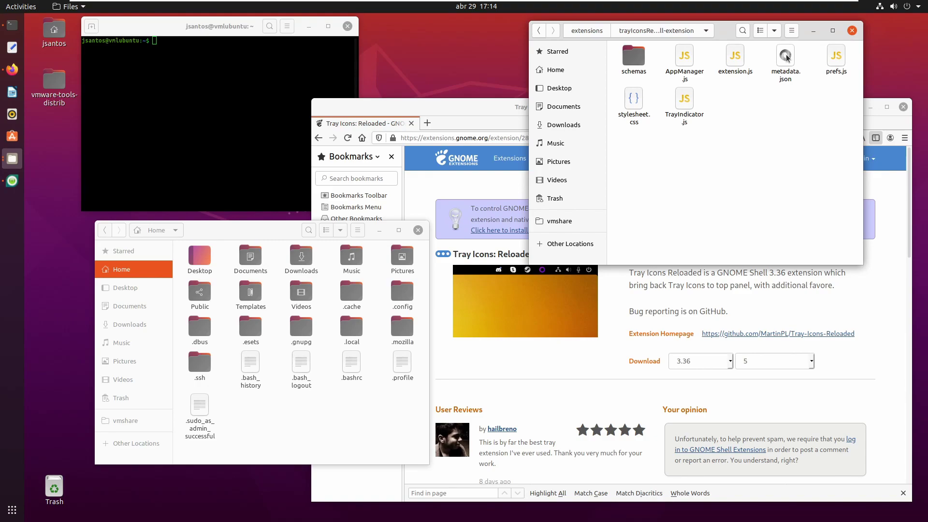
{"action": "right_click", "coordinate": [786, 58]}
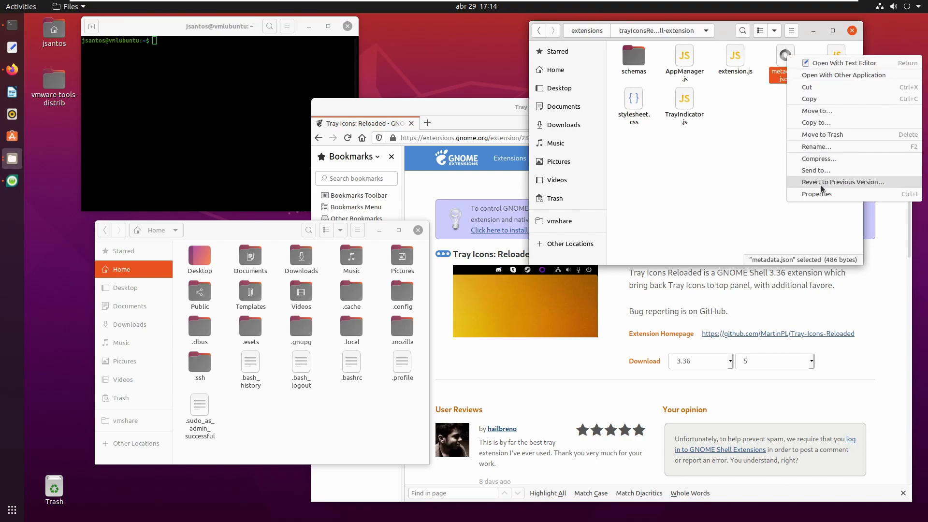
{"action": "left_click", "coordinate": [834, 64]}
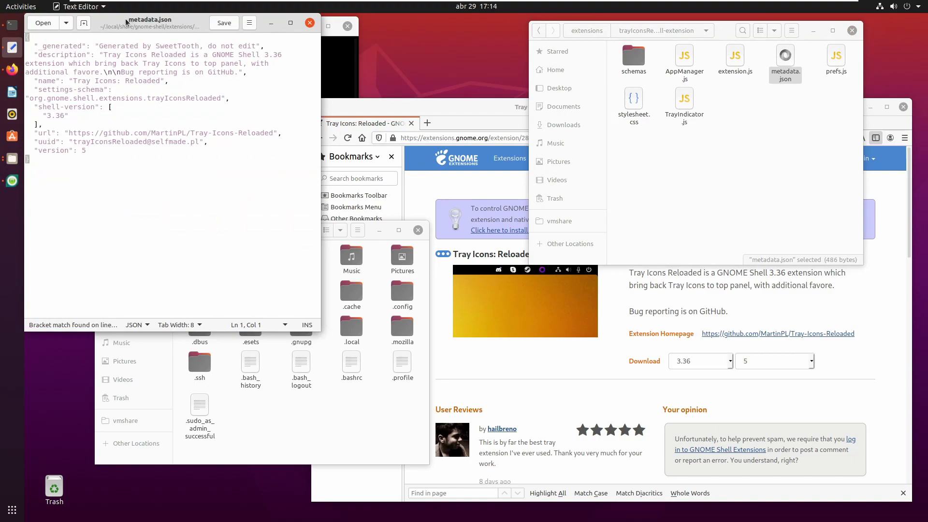
{"action": "left_click_drag", "start_coordinate": [133, 27], "coordinate": [262, 88]}
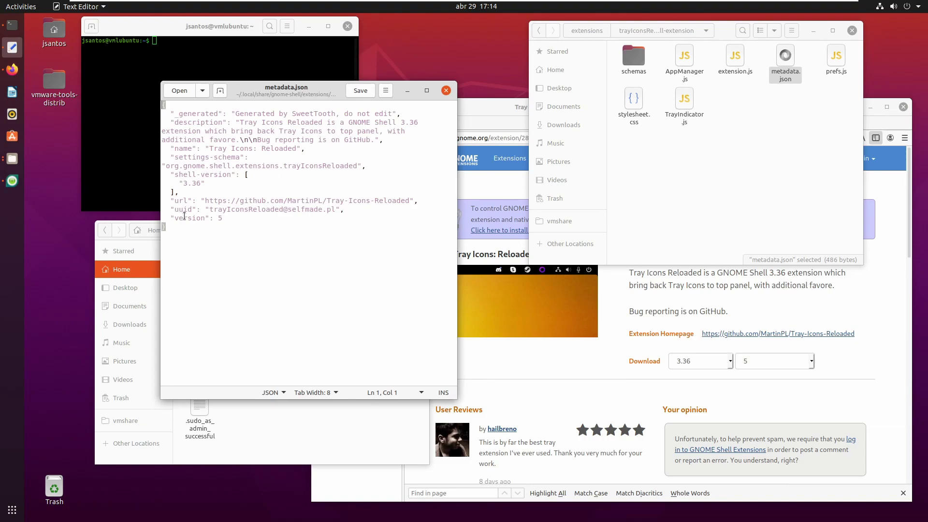
{"action": "left_click_drag", "start_coordinate": [209, 209], "coordinate": [331, 210]}
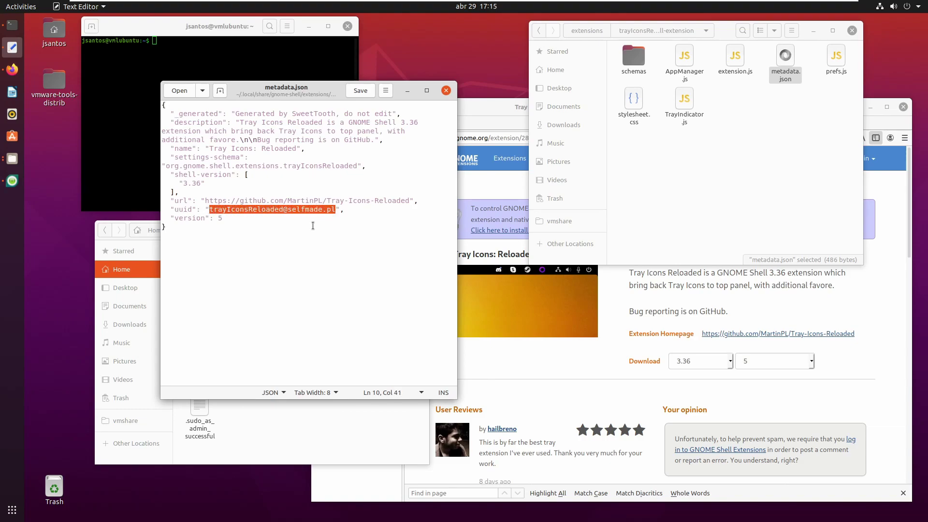
{"action": "right_click", "coordinate": [288, 212]}
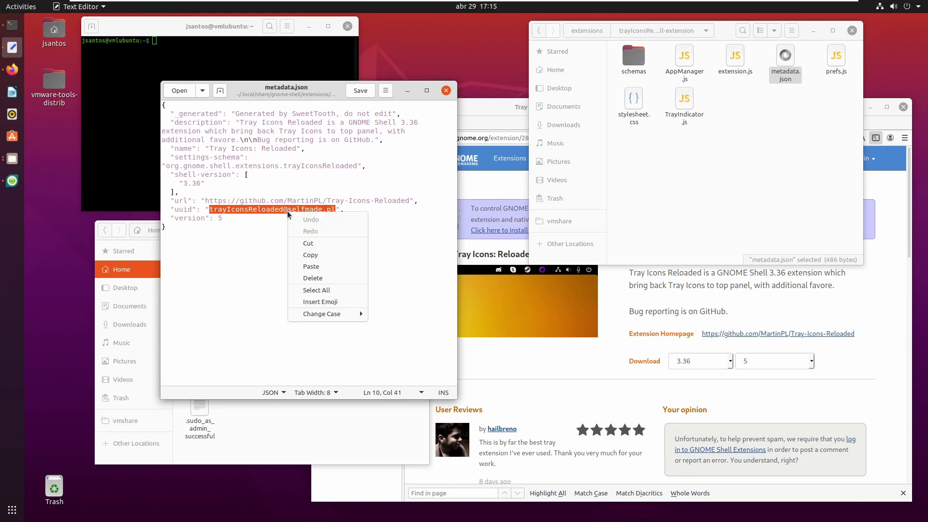
{"action": "left_click", "coordinate": [315, 255]}
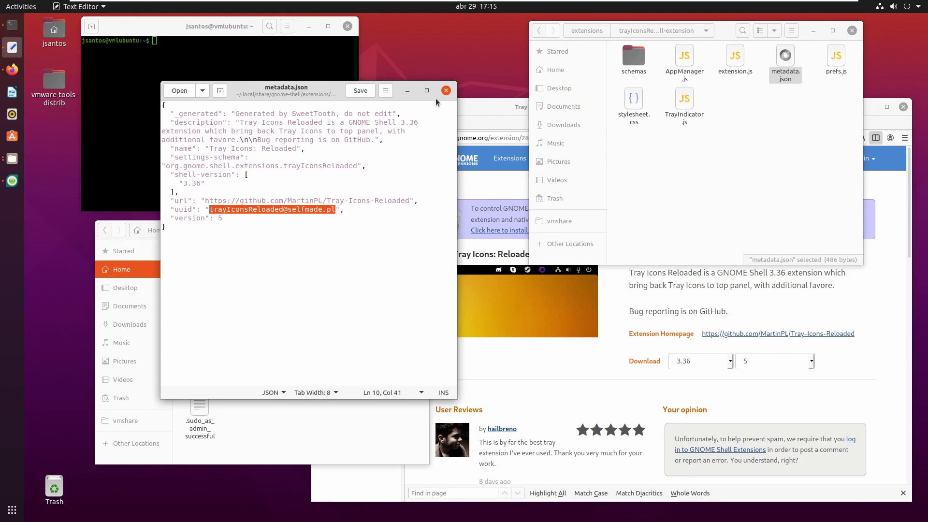
{"action": "left_click", "coordinate": [445, 90]}
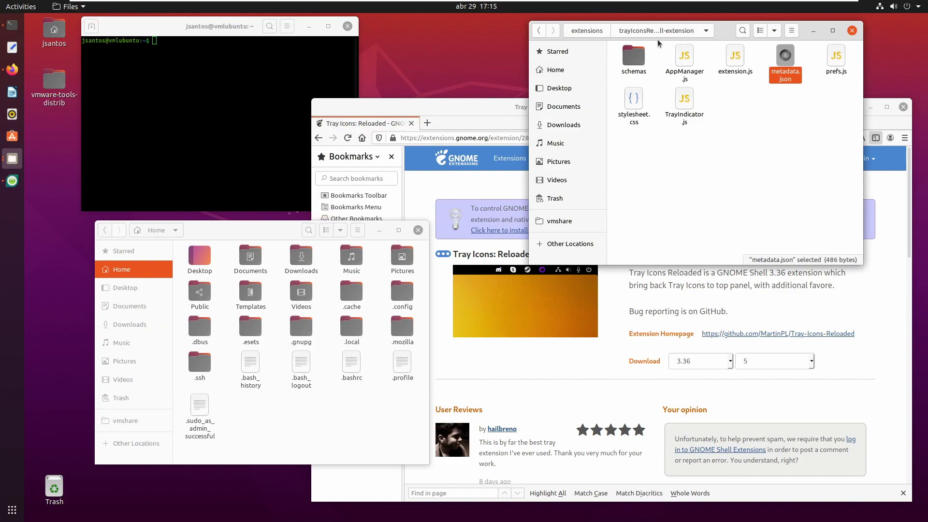
{"action": "left_click", "coordinate": [540, 31]}
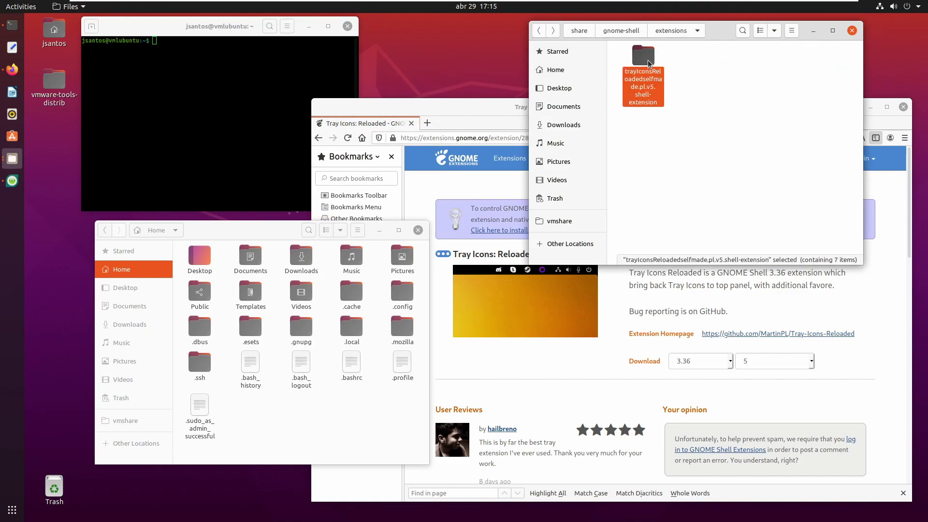
{"action": "key", "text": "F2"}
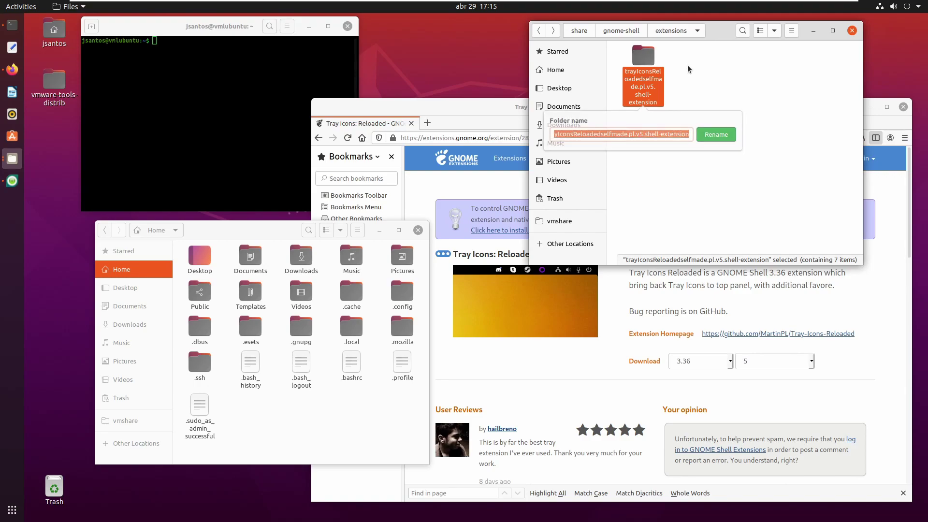
{"action": "key", "text": "ctrl+v"}
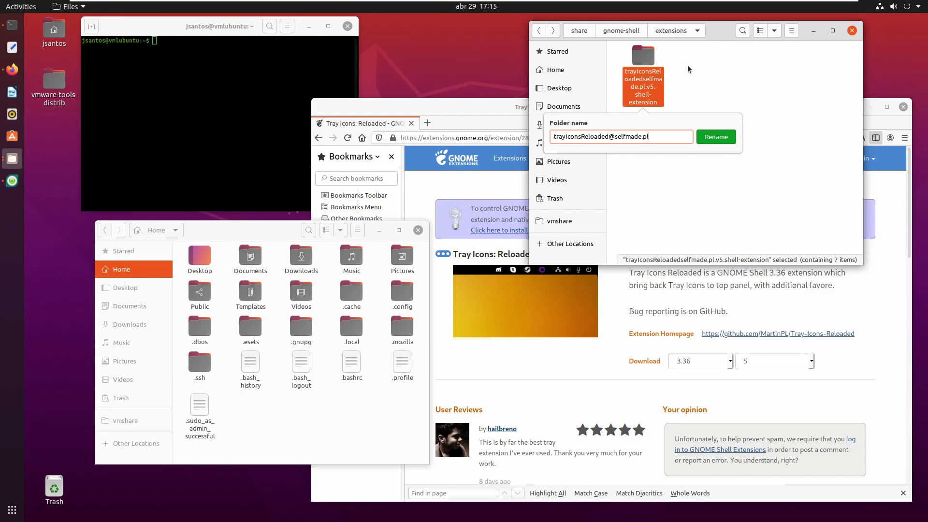
{"action": "left_click", "coordinate": [716, 140]}
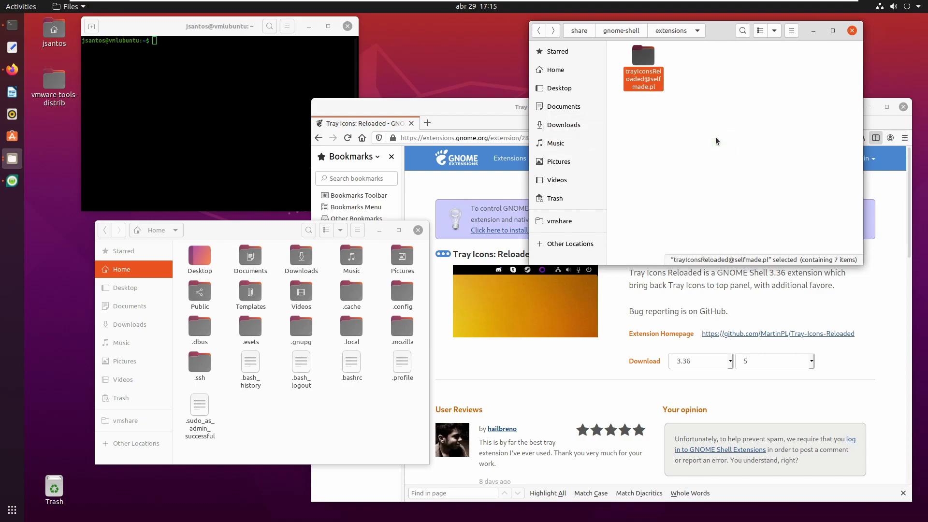
Step: Close Files and Firefox, log out of GNOME, and sign back in
{"action": "left_click", "coordinate": [852, 31]}
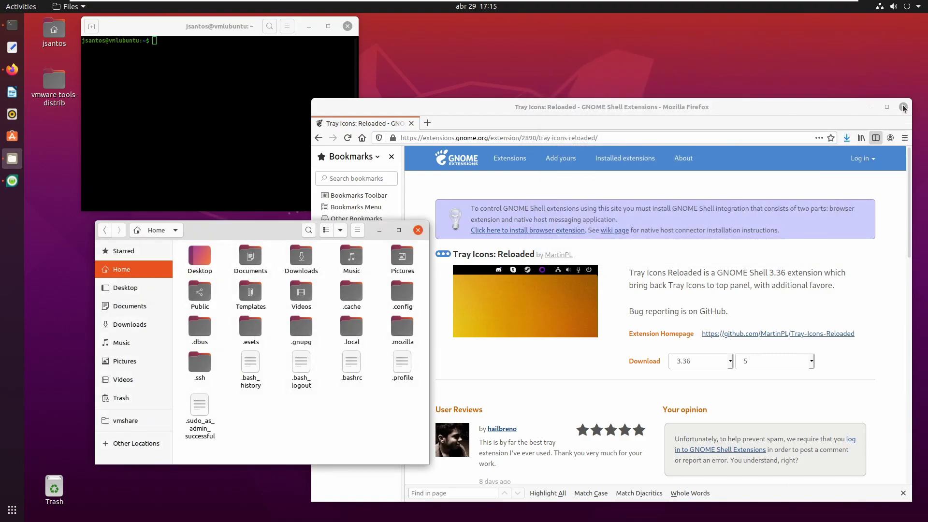
{"action": "left_click", "coordinate": [902, 107]}
{"action": "left_click", "coordinate": [893, 7]}
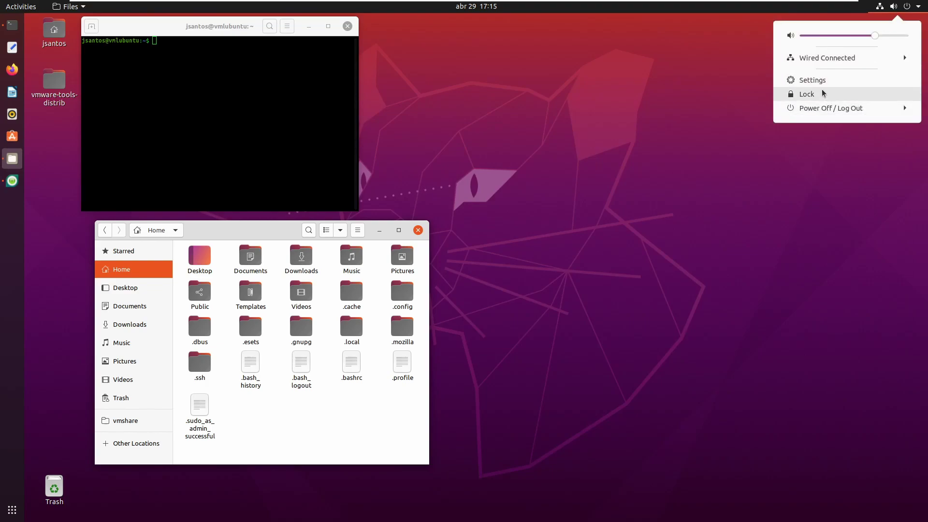
{"action": "left_click", "coordinate": [830, 108]}
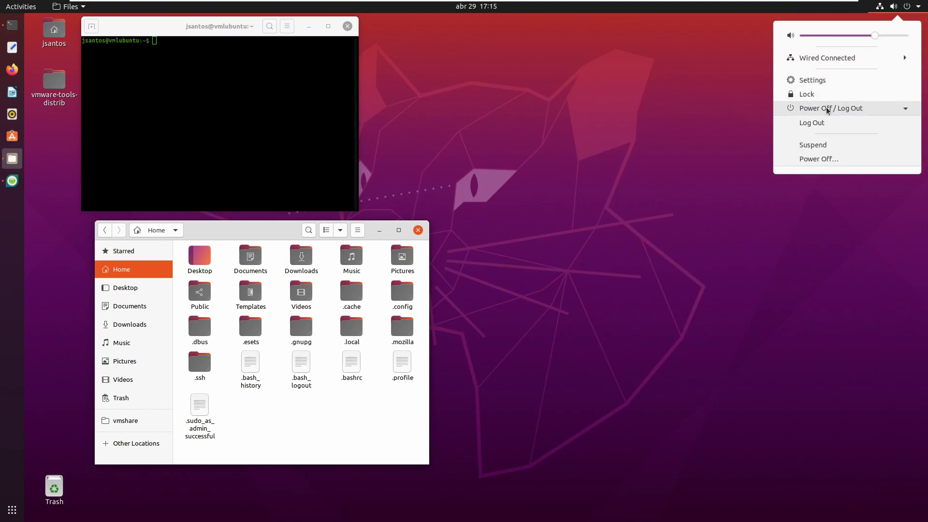
{"action": "left_click", "coordinate": [818, 122]}
{"action": "left_click", "coordinate": [505, 299]}
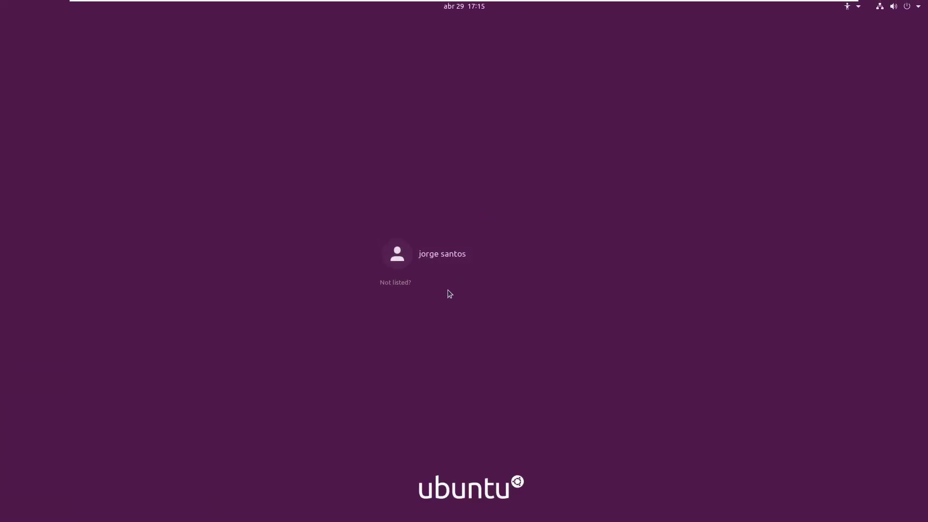
{"action": "left_click", "coordinate": [434, 259]}
{"action": "type", "text": "***"}
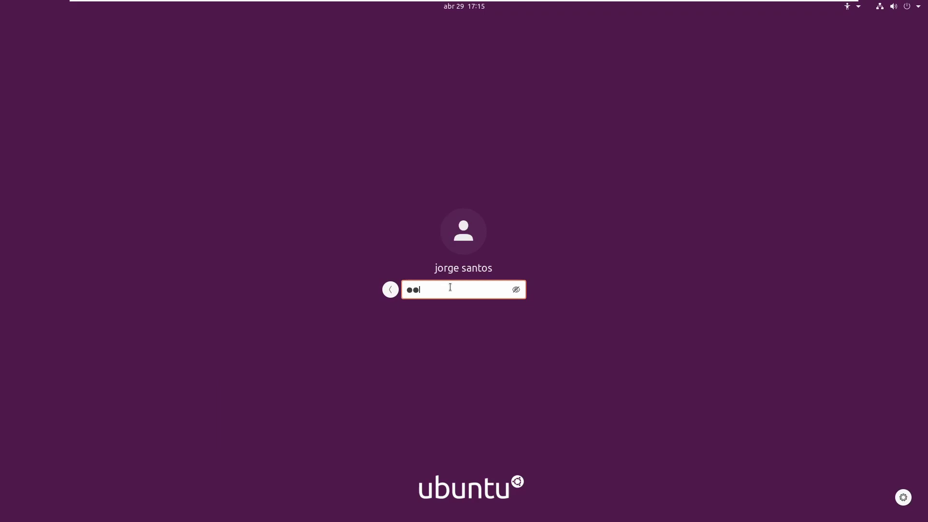
{"action": "type", "text": "*******"}
{"action": "type", "text": "*******"}
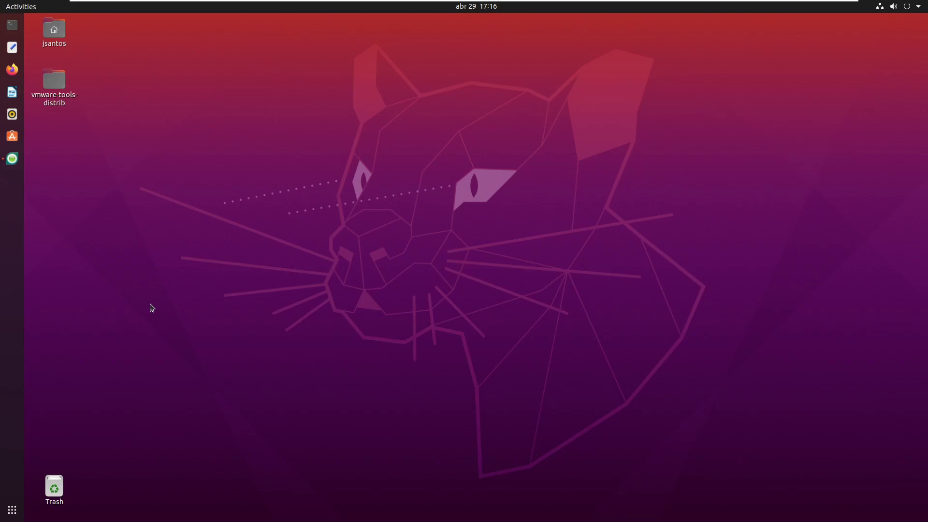
Step: Search applications for 'exten' and launch the Extensions app
{"action": "left_click", "coordinate": [12, 510]}
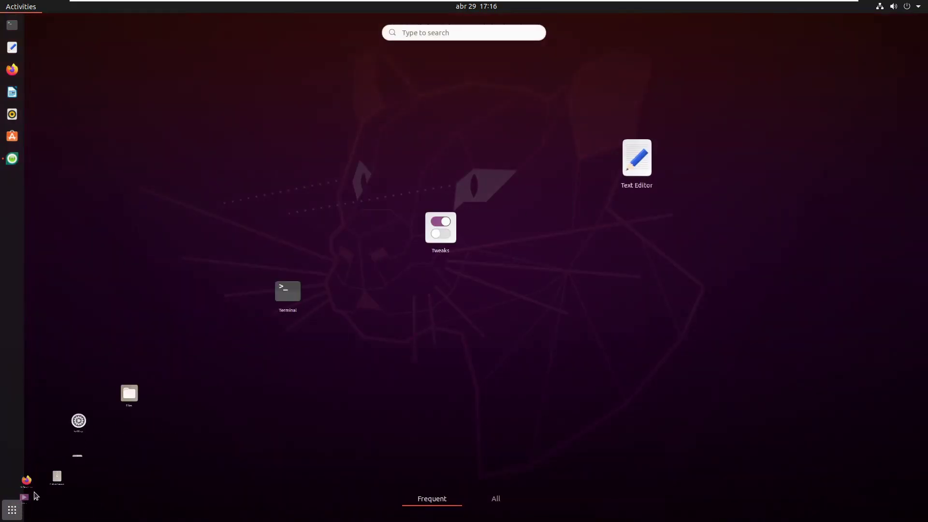
{"action": "type", "text": "exteni"}
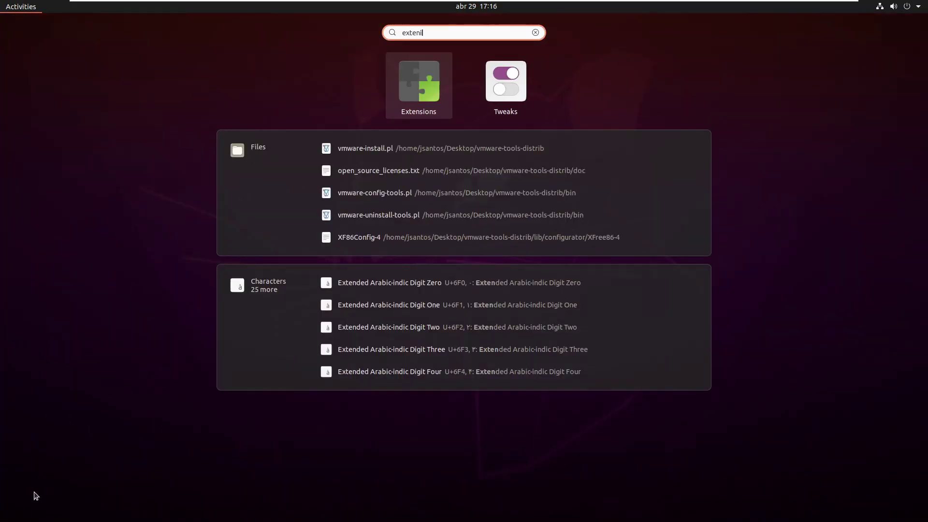
{"action": "type", "text": "on"}
{"action": "key", "text": "BackSpace"}
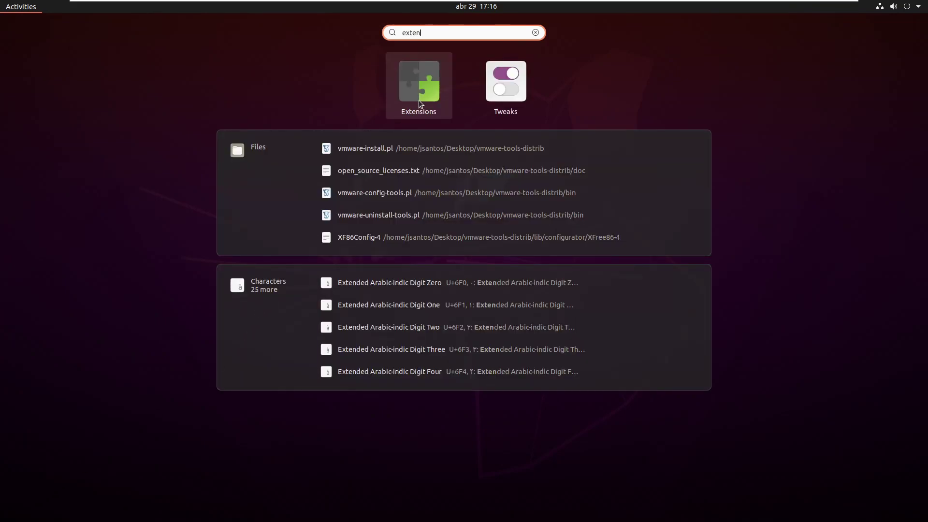
{"action": "left_click", "coordinate": [418, 100]}
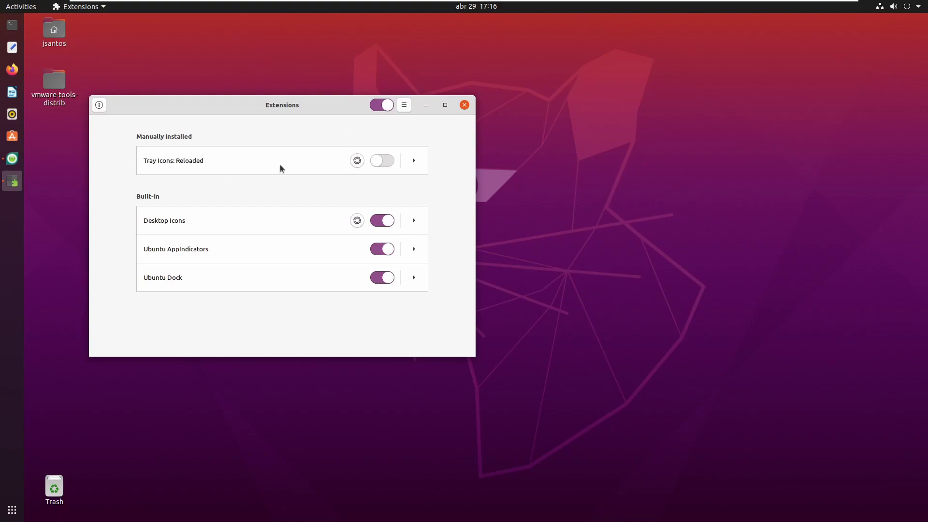
Step: Switch on Tray Icons: Reloaded, then open and close ESET to check its tray icon
{"action": "left_click", "coordinate": [385, 164]}
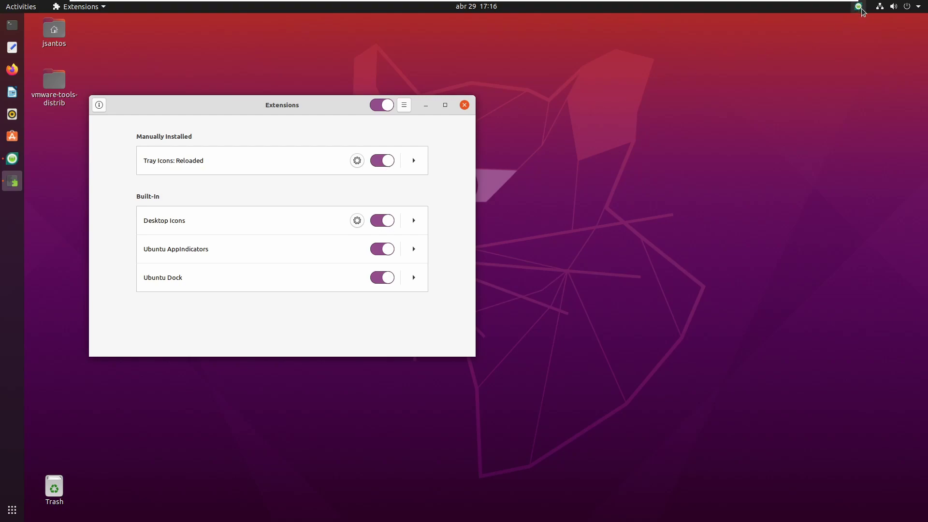
{"action": "left_click", "coordinate": [11, 158]}
{"action": "left_click", "coordinate": [600, 131]}
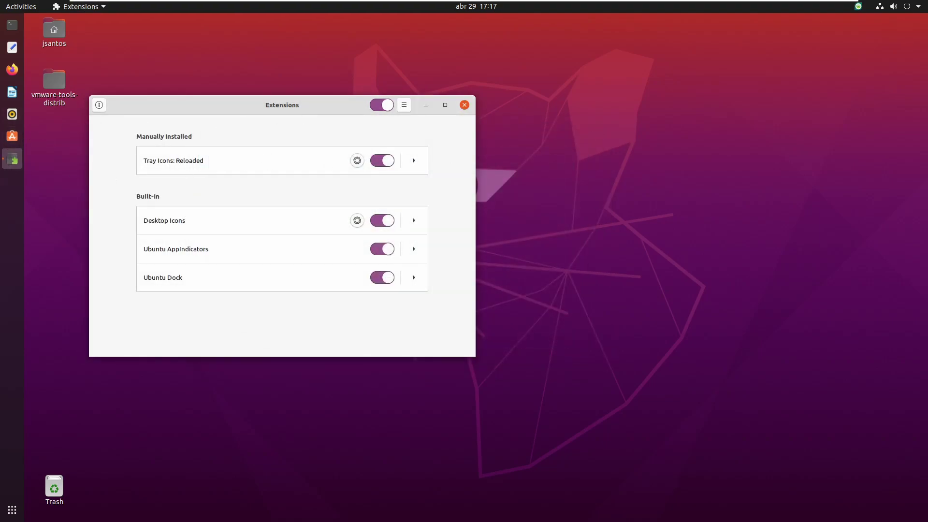
{"action": "left_click_drag", "start_coordinate": [267, 106], "coordinate": [318, 113]}
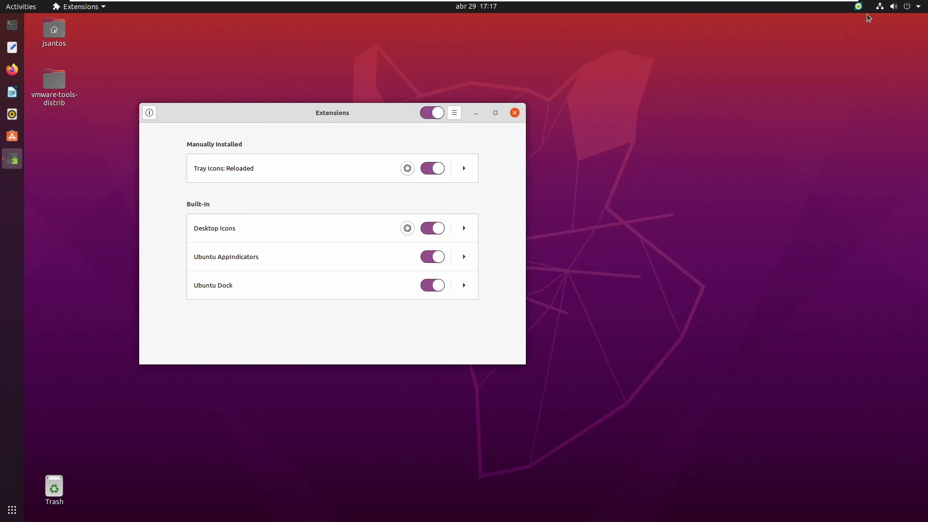
{"action": "left_click", "coordinate": [856, 8]}
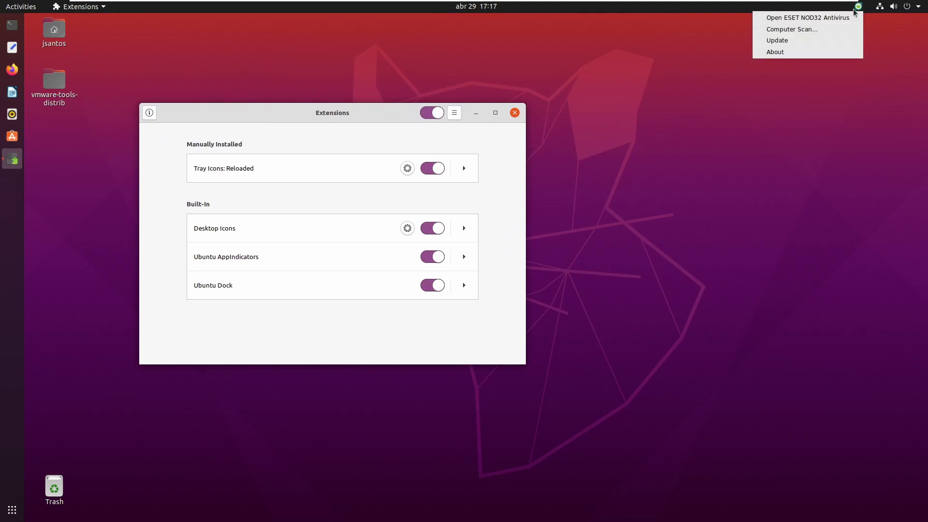
{"action": "left_click", "coordinate": [779, 52]}
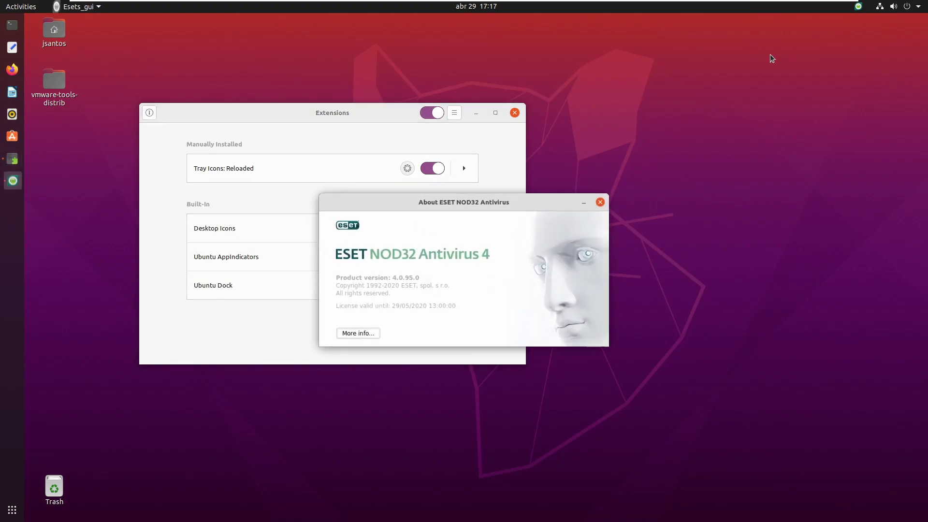
{"action": "left_click", "coordinate": [600, 202]}
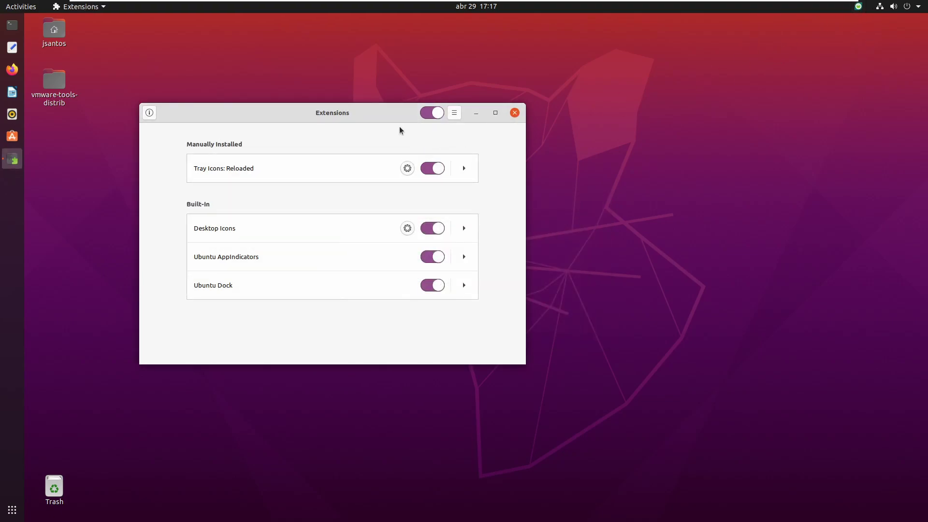